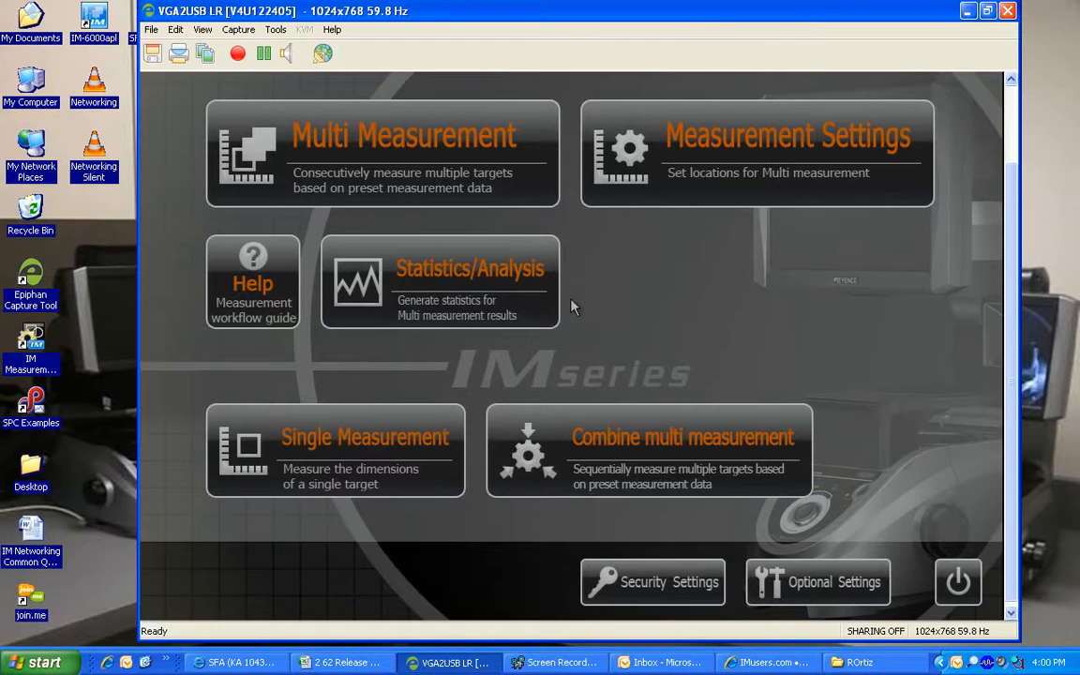
Create a new folder on the desktop named DATA
{"action": "left_click", "coordinate": [103, 220]}
{"action": "right_click", "coordinate": [81, 238]}
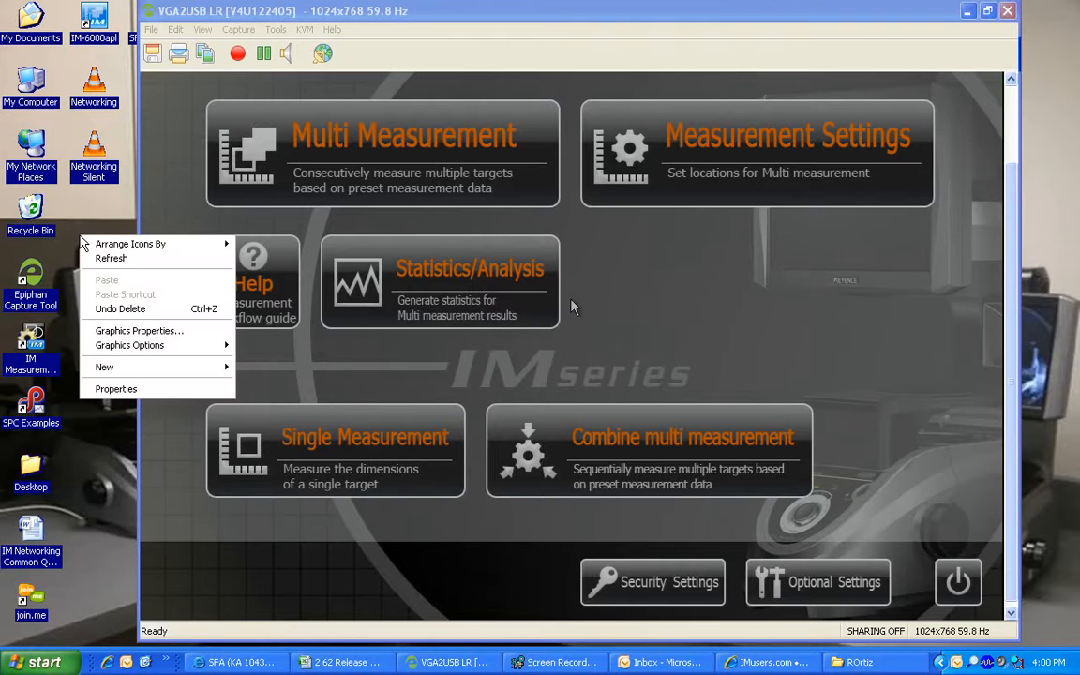
{"action": "mouse_move", "coordinate": [107, 366]}
{"action": "left_click", "coordinate": [302, 375]}
{"action": "type", "text": "DATA"}
{"action": "key", "text": "Return"}
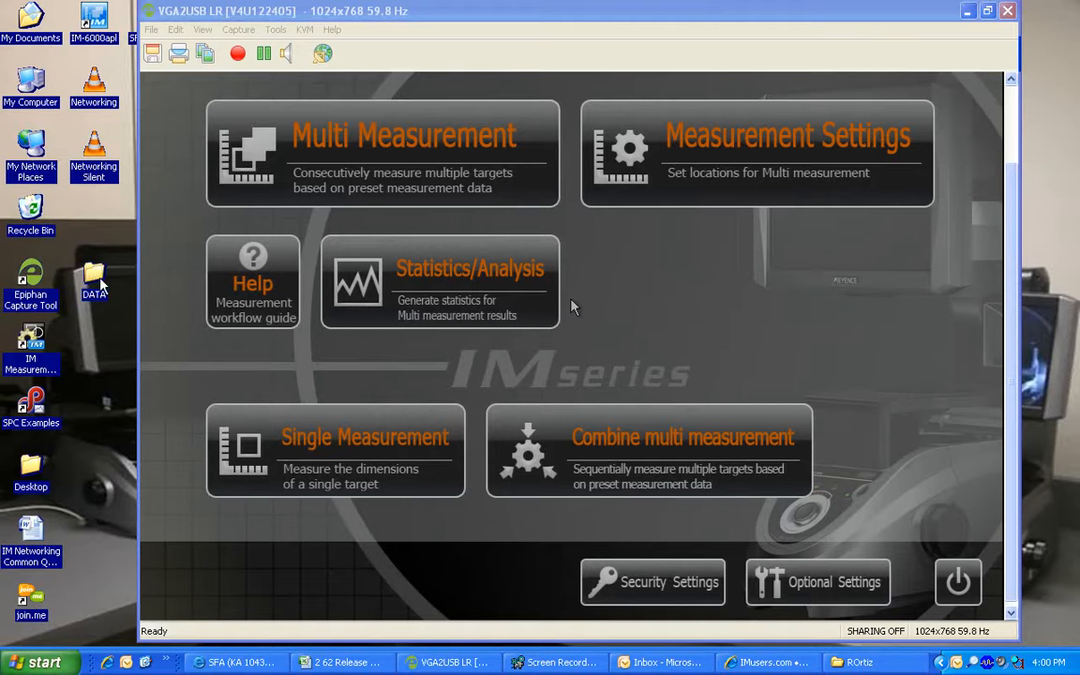
Turn on 'Share this folder' in the DATA folder's Sharing properties, then return to IMcontroller
{"action": "right_click", "coordinate": [97, 275]}
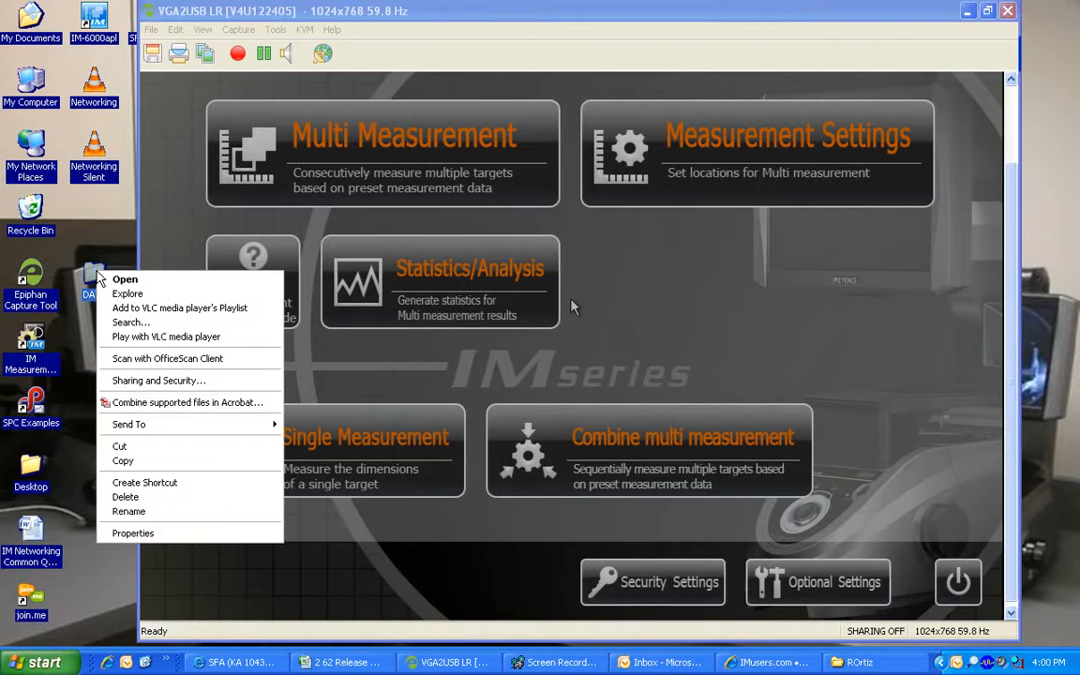
{"action": "left_click", "coordinate": [154, 532]}
{"action": "left_click", "coordinate": [167, 277]}
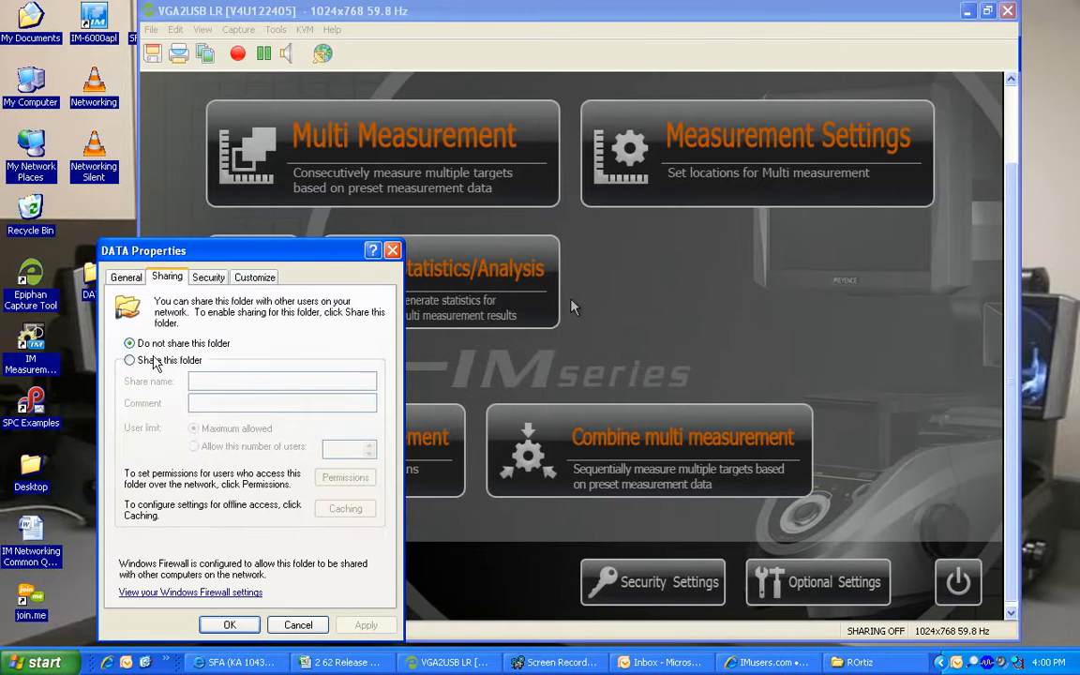
{"action": "left_click", "coordinate": [131, 360]}
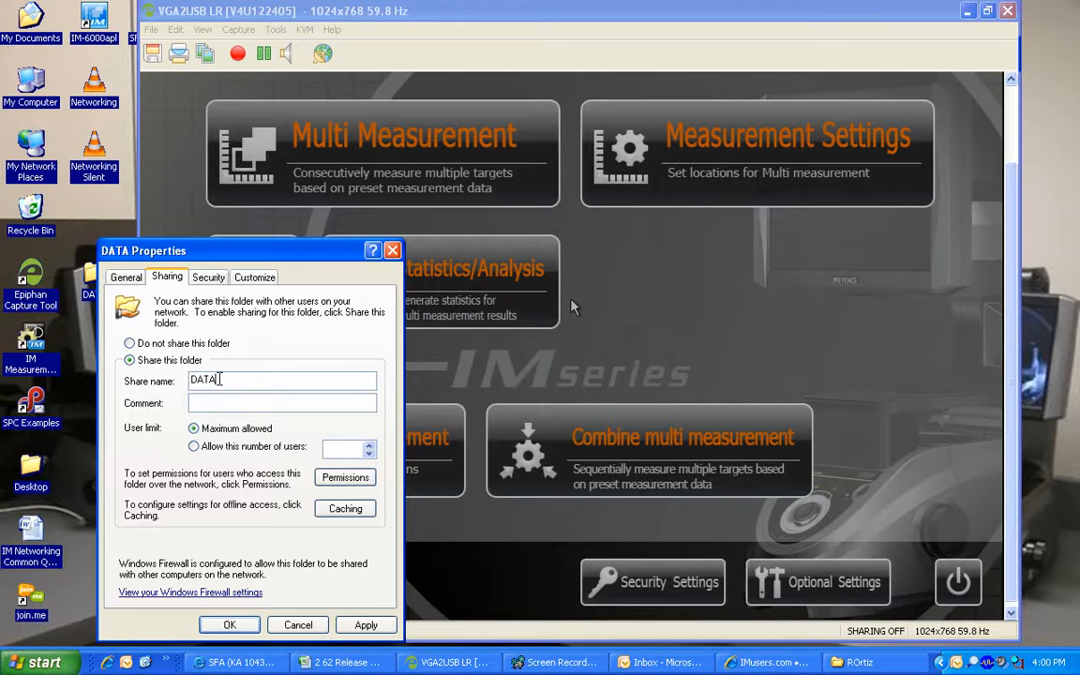
{"action": "left_click", "coordinate": [228, 624]}
{"action": "left_click", "coordinate": [87, 378]}
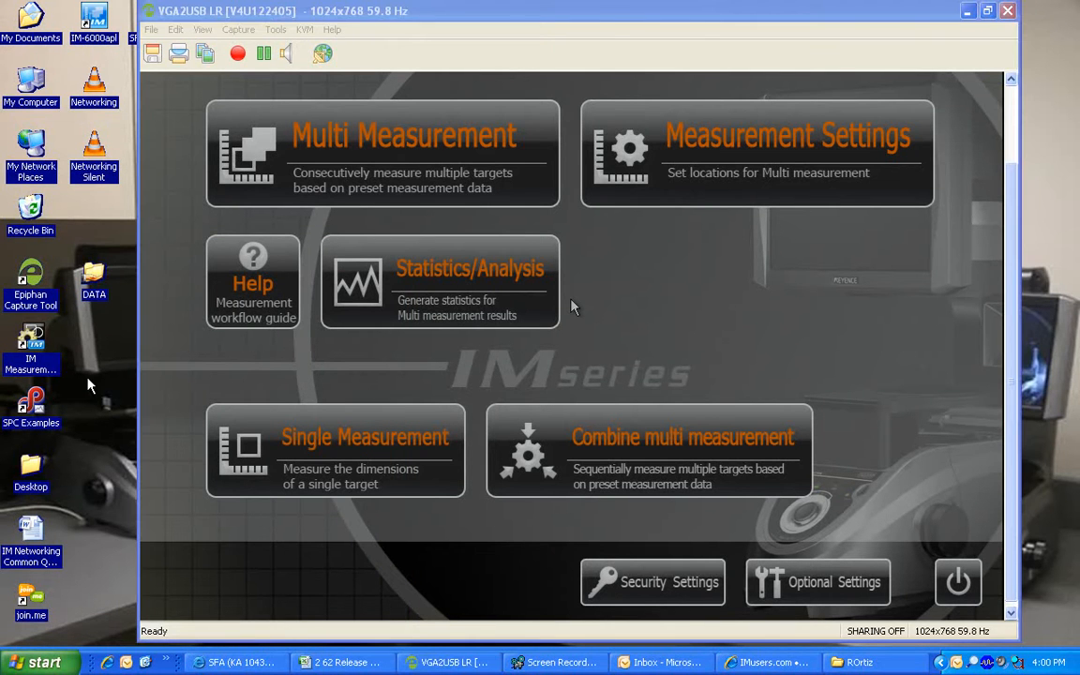
{"action": "left_click", "coordinate": [502, 16]}
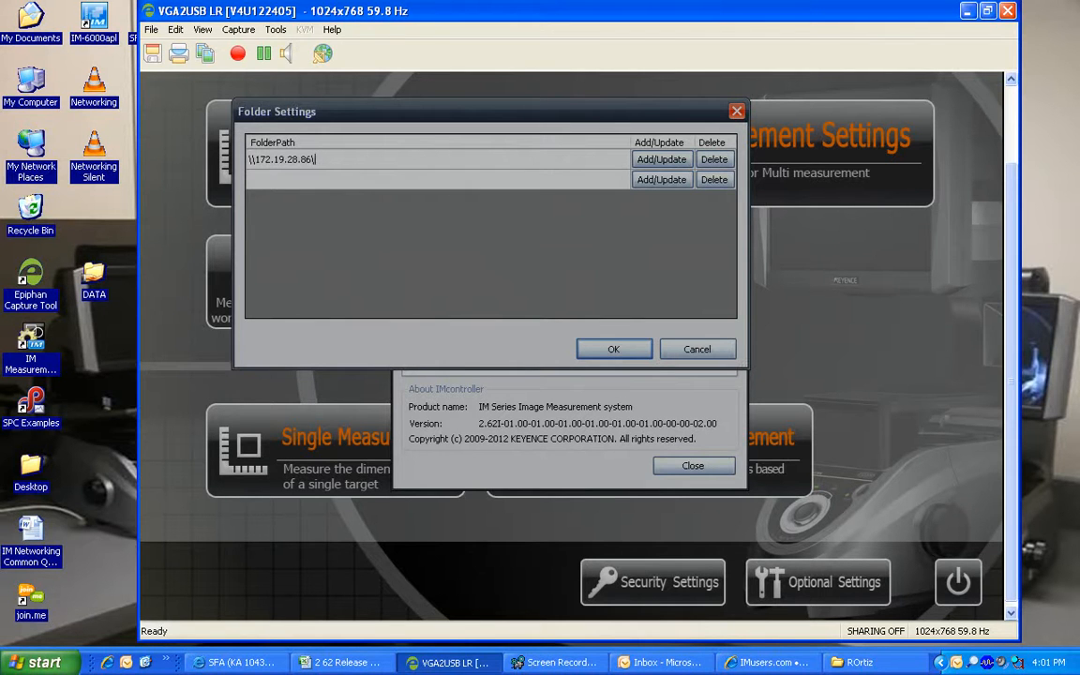
Use Add/Update to enter the account user name and password for 172.19.28.86, with 'Remember my password' checked
{"action": "left_click", "coordinate": [681, 159]}
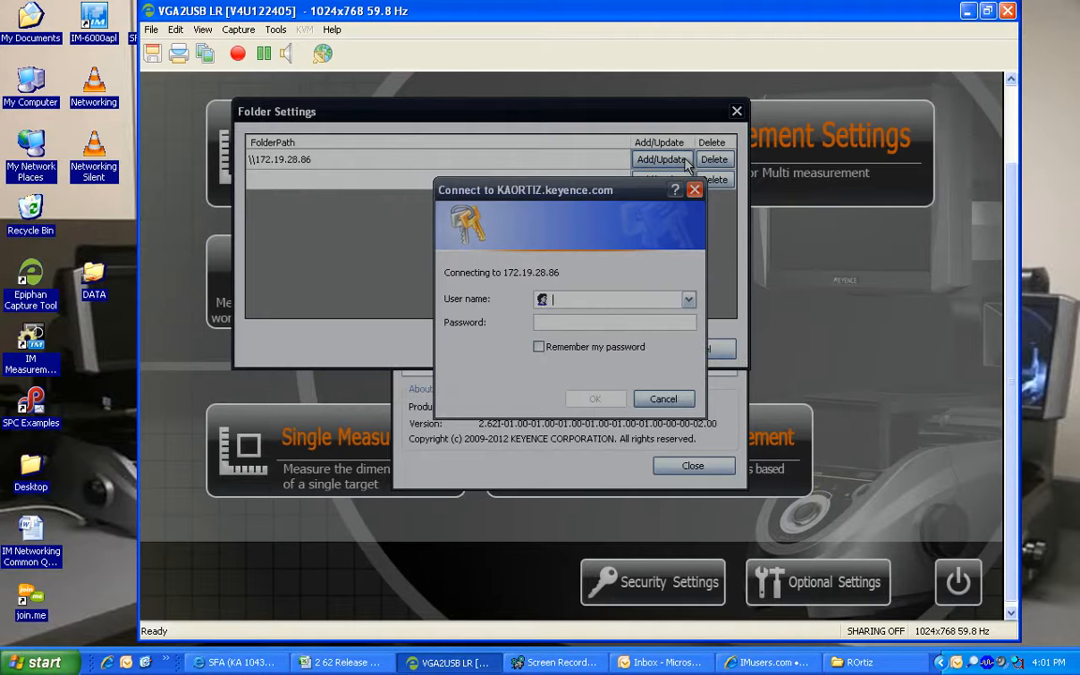
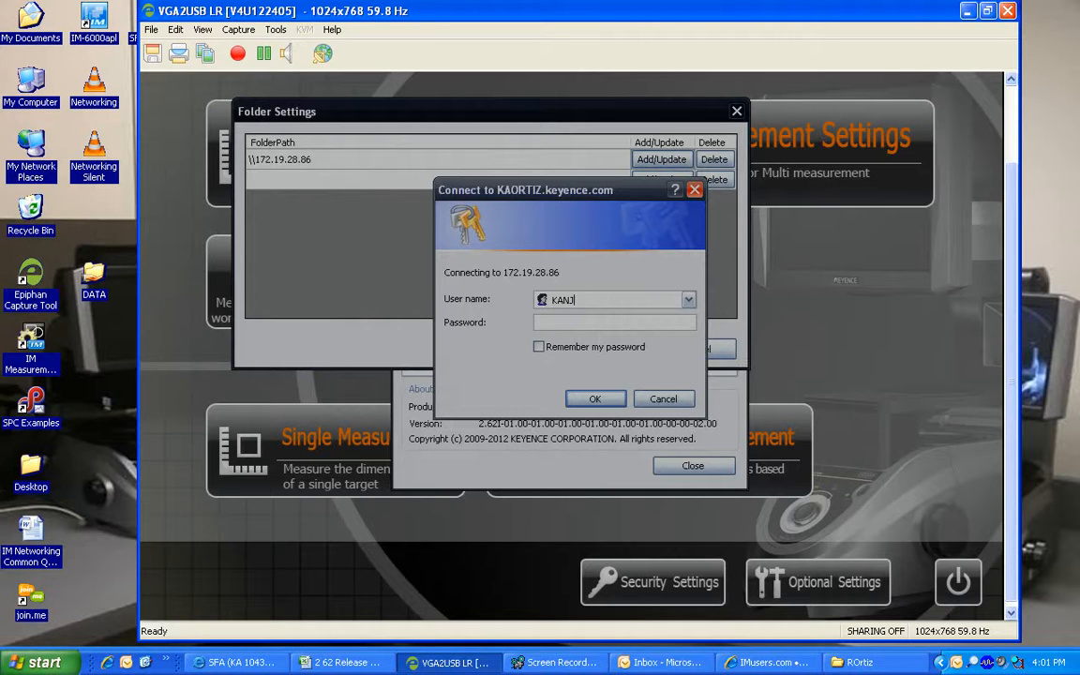
{"action": "key", "text": "Tab"}
{"action": "type", "text": "******"}
{"action": "left_click", "coordinate": [565, 347]}
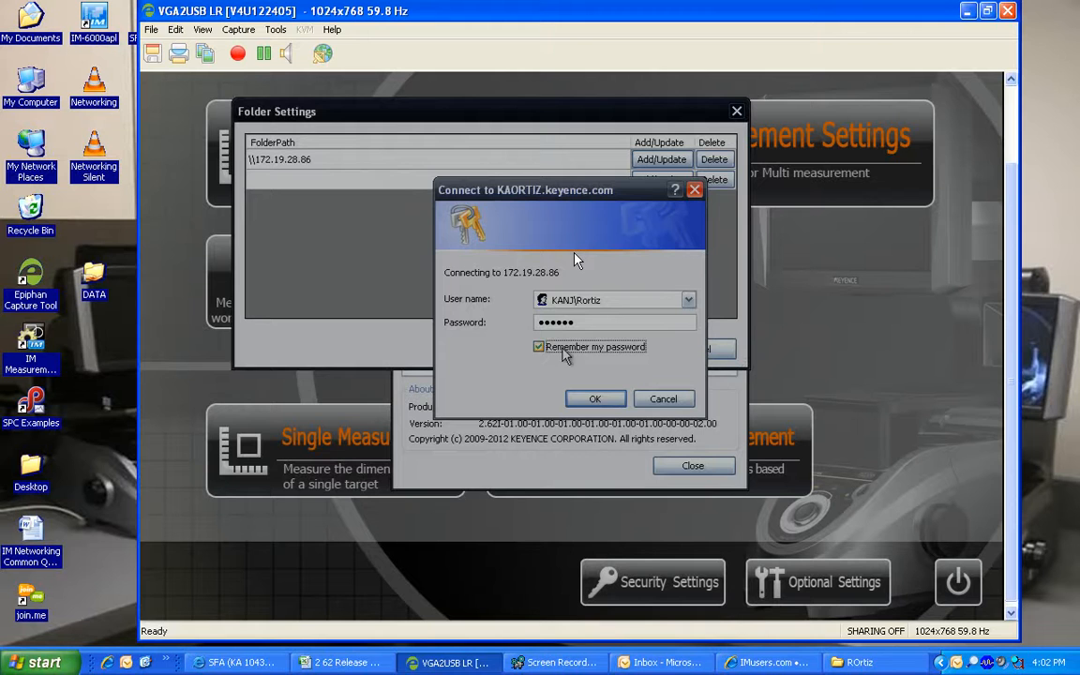
After logging in, pick the data share under 172.19.28.86 and save \\172.19.28.86\data as the folder path
{"action": "left_click", "coordinate": [594, 399]}
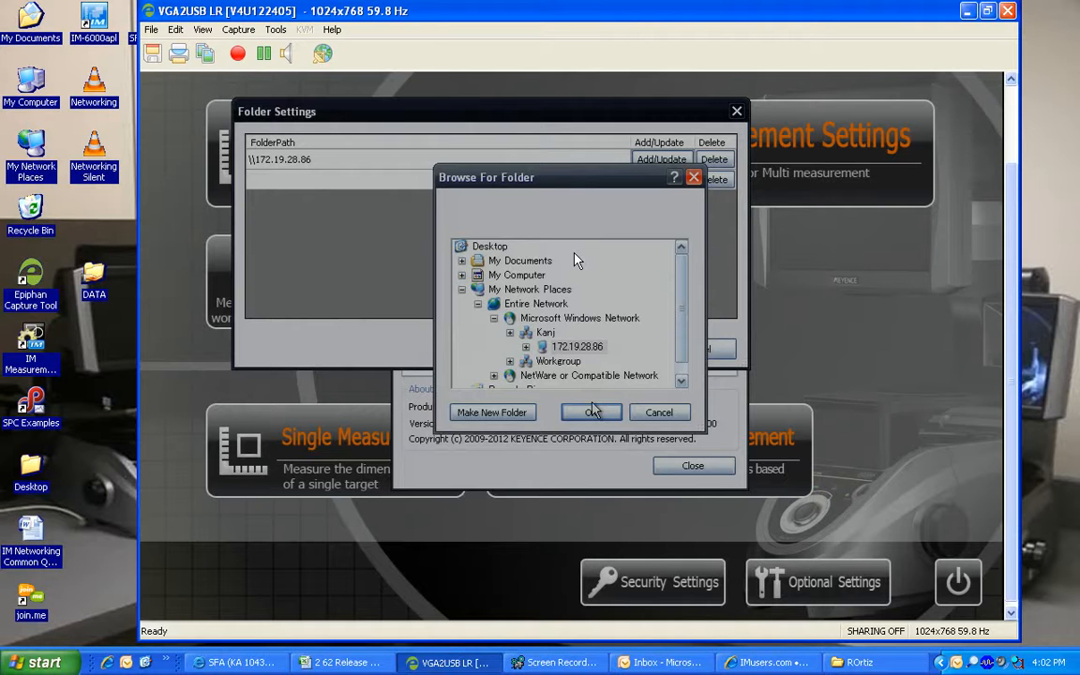
{"action": "left_click", "coordinate": [526, 346]}
{"action": "scroll", "coordinate": [647, 328], "scroll_direction": "down", "scroll_amount": 1}
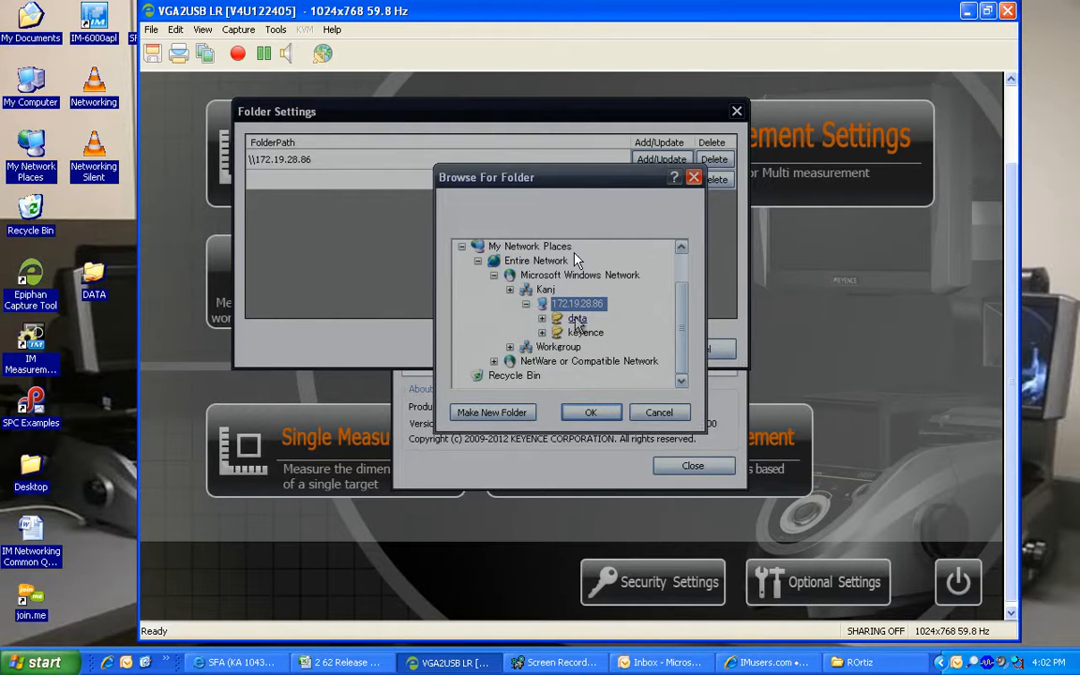
{"action": "left_click", "coordinate": [577, 320]}
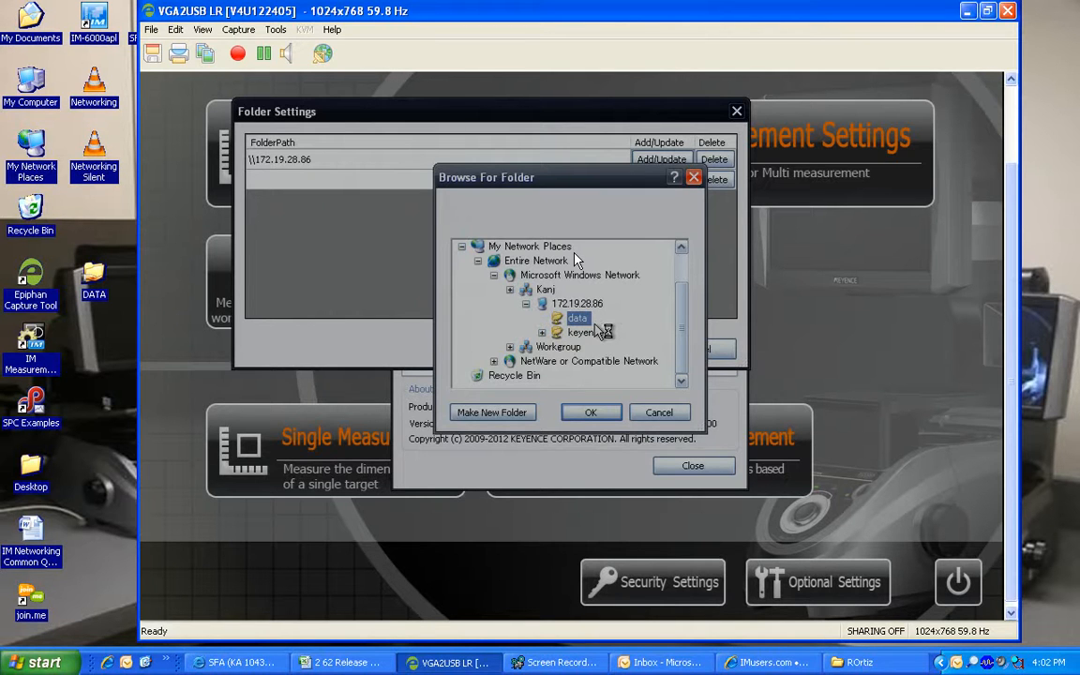
{"action": "left_click", "coordinate": [591, 412]}
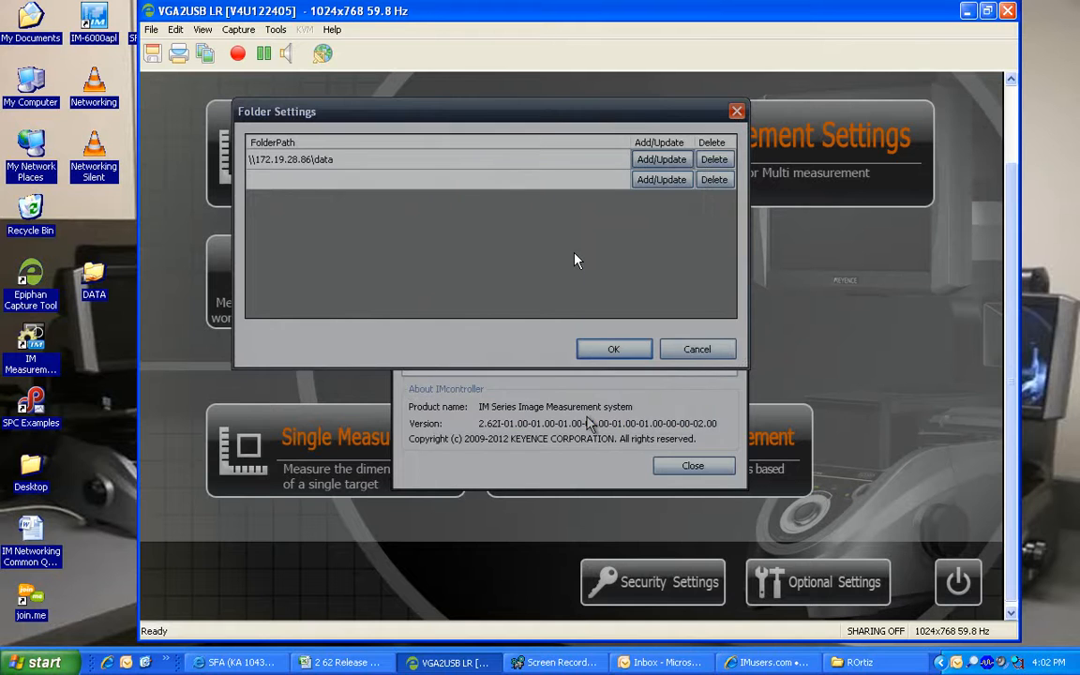
{"action": "left_click", "coordinate": [610, 347]}
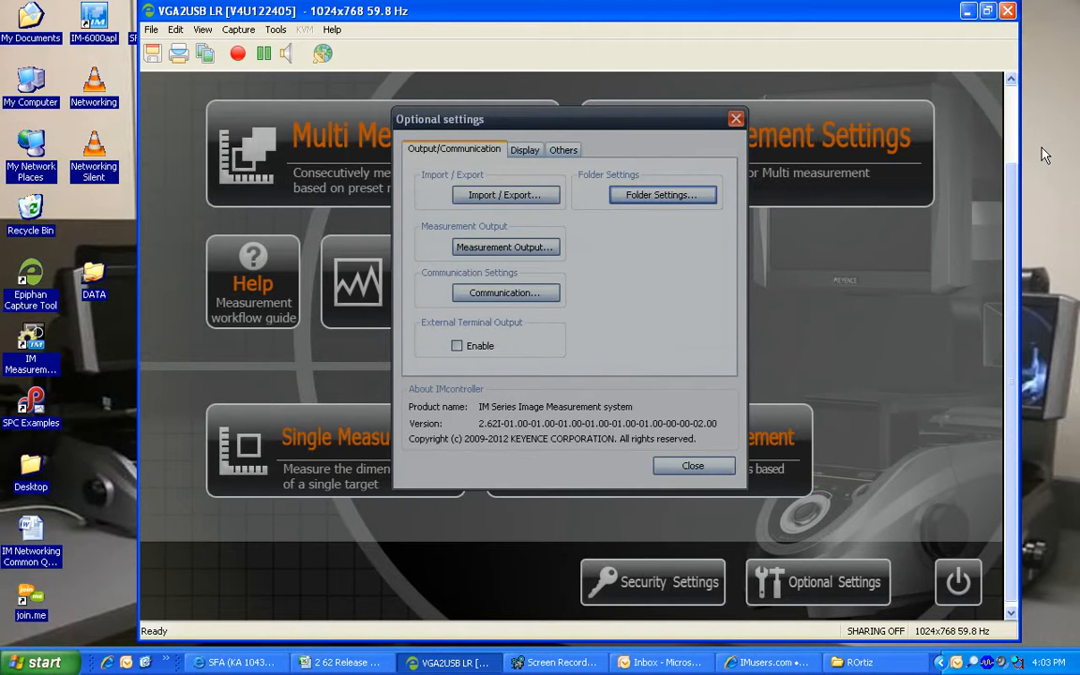
Drag CAD Training from My Documents\KEYENCE\IMSeriesData\Data\MSetting onto the desktop DATA folder
{"action": "double_click", "coordinate": [33, 13]}
{"action": "scroll", "coordinate": [622, 385], "scroll_direction": "down", "scroll_amount": 10}
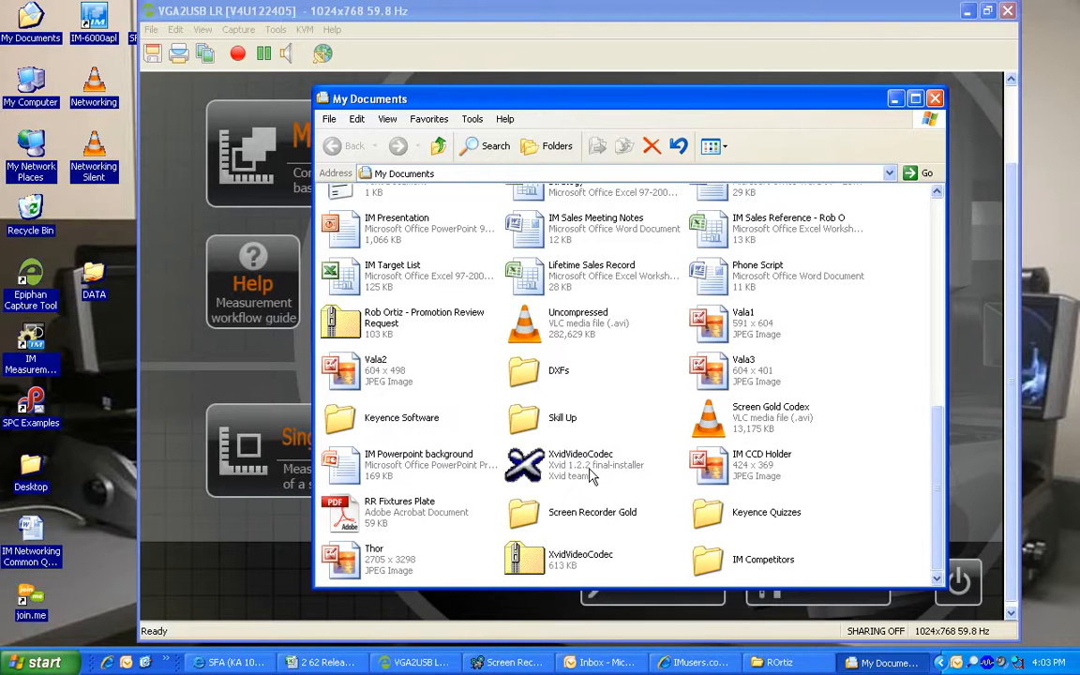
{"action": "scroll", "coordinate": [562, 431], "scroll_direction": "up", "scroll_amount": 5}
{"action": "double_click", "coordinate": [355, 371]}
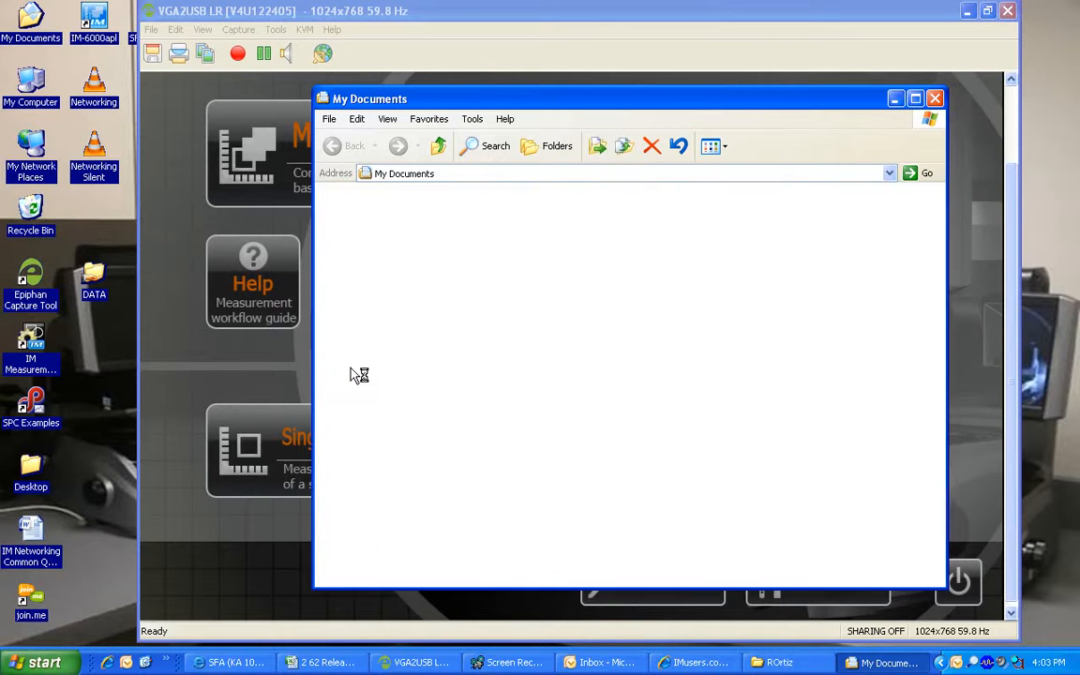
{"action": "double_click", "coordinate": [339, 210]}
{"action": "double_click", "coordinate": [339, 210]}
{"action": "double_click", "coordinate": [525, 232]}
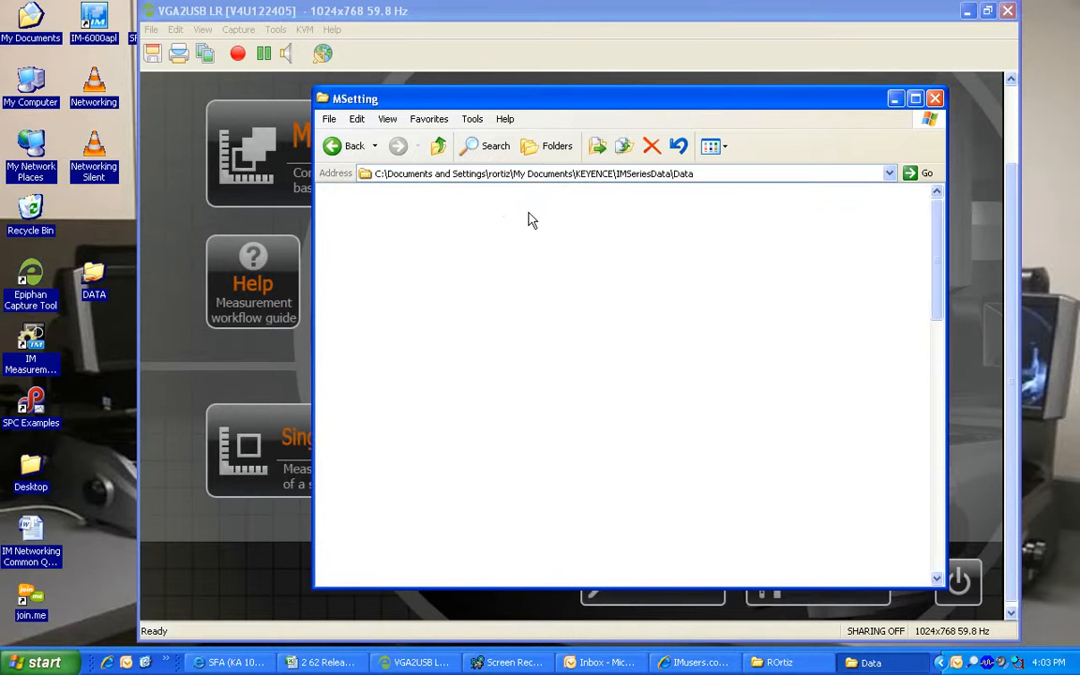
{"action": "scroll", "coordinate": [519, 451], "scroll_direction": "down", "scroll_amount": 3}
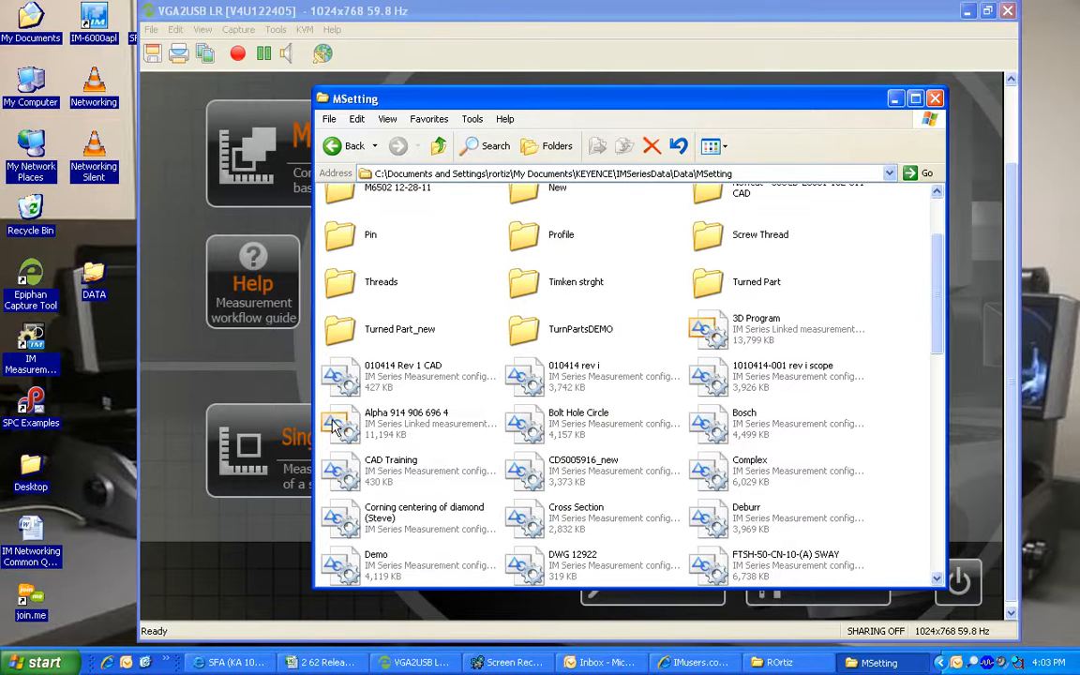
{"action": "left_click_drag", "start_coordinate": [346, 471], "coordinate": [100, 293]}
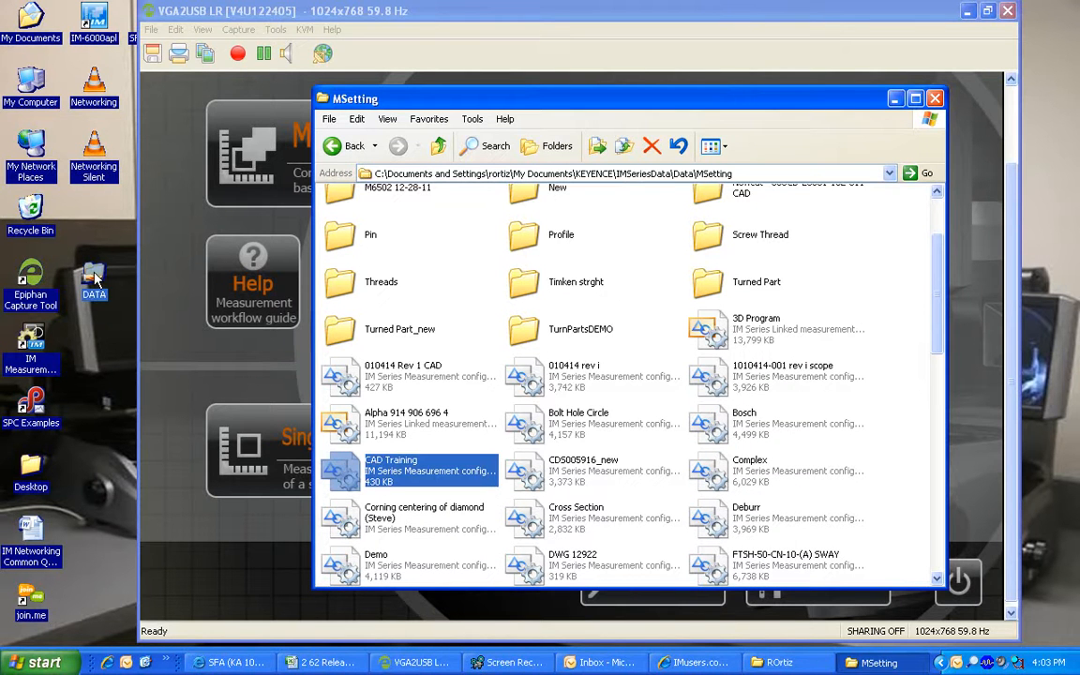
{"action": "left_click", "coordinate": [894, 98]}
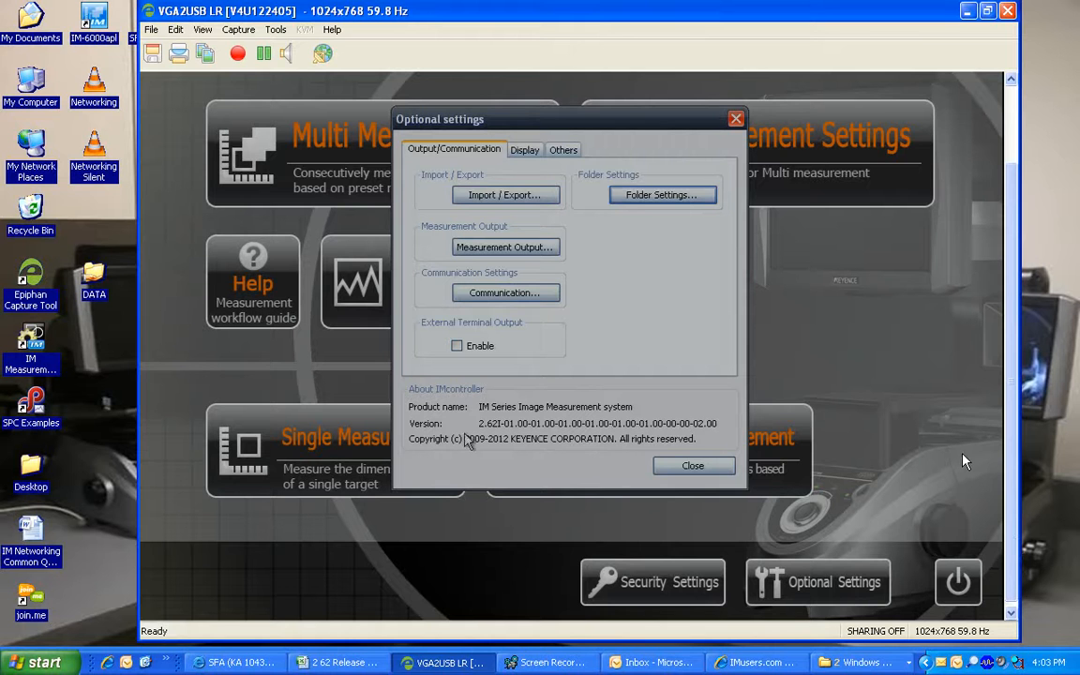
In Measurement Settings, select data(\\172.19.28.86\data) as the target folder, then cancel back to the main menu
{"action": "left_click", "coordinate": [704, 468]}
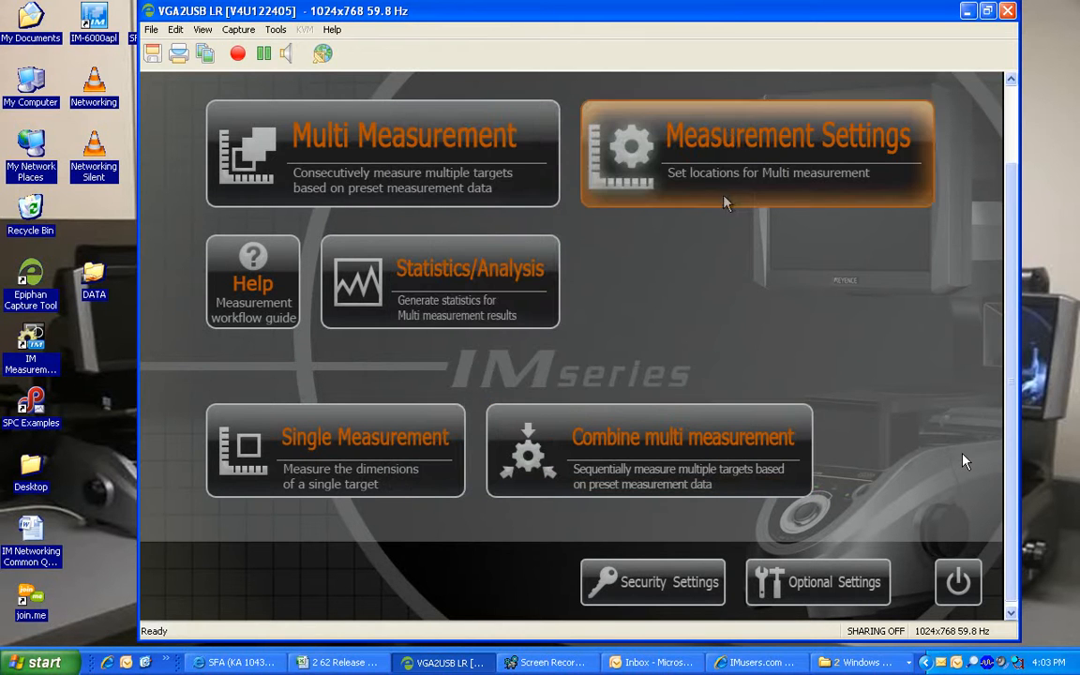
{"action": "left_click", "coordinate": [730, 138]}
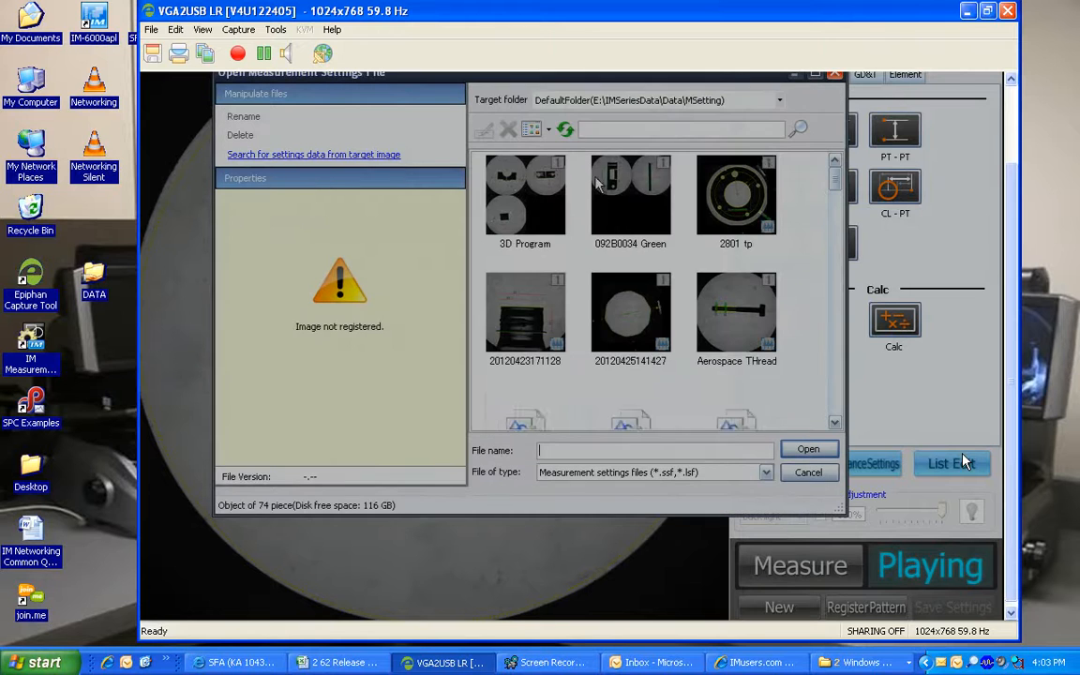
{"action": "left_click", "coordinate": [781, 100]}
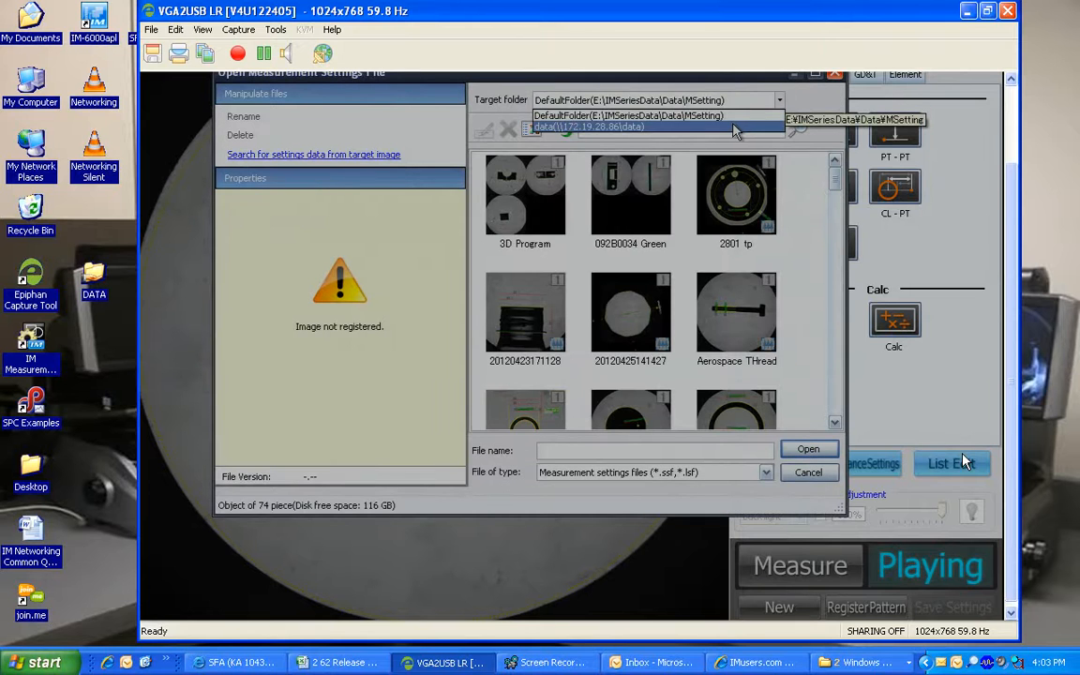
{"action": "left_click", "coordinate": [736, 131]}
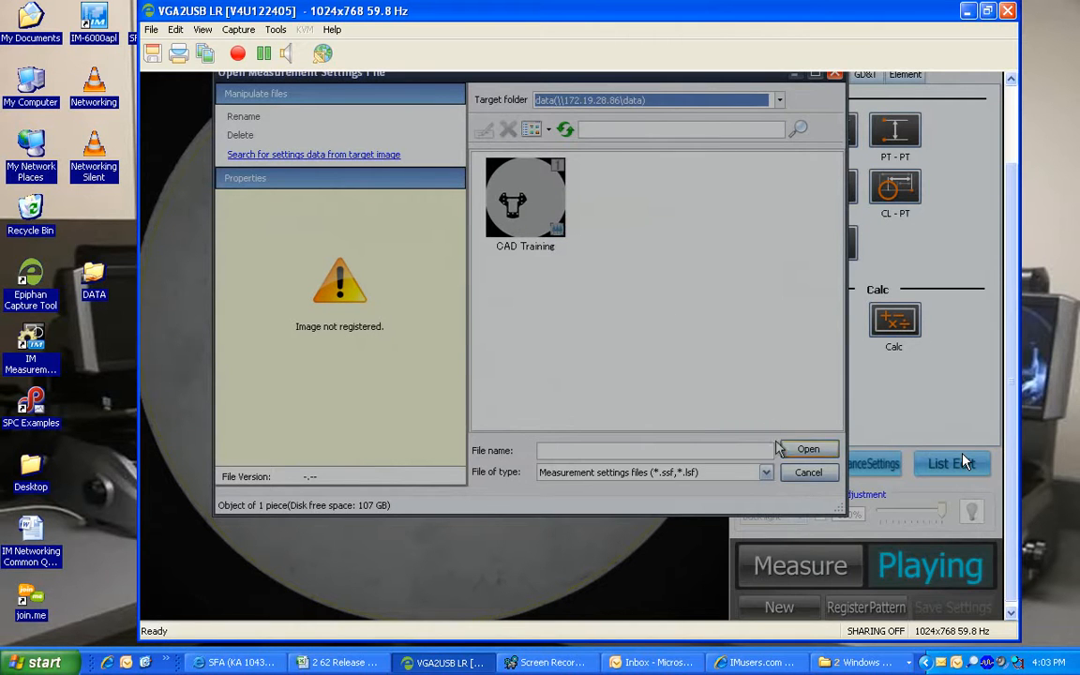
{"action": "left_click", "coordinate": [809, 474]}
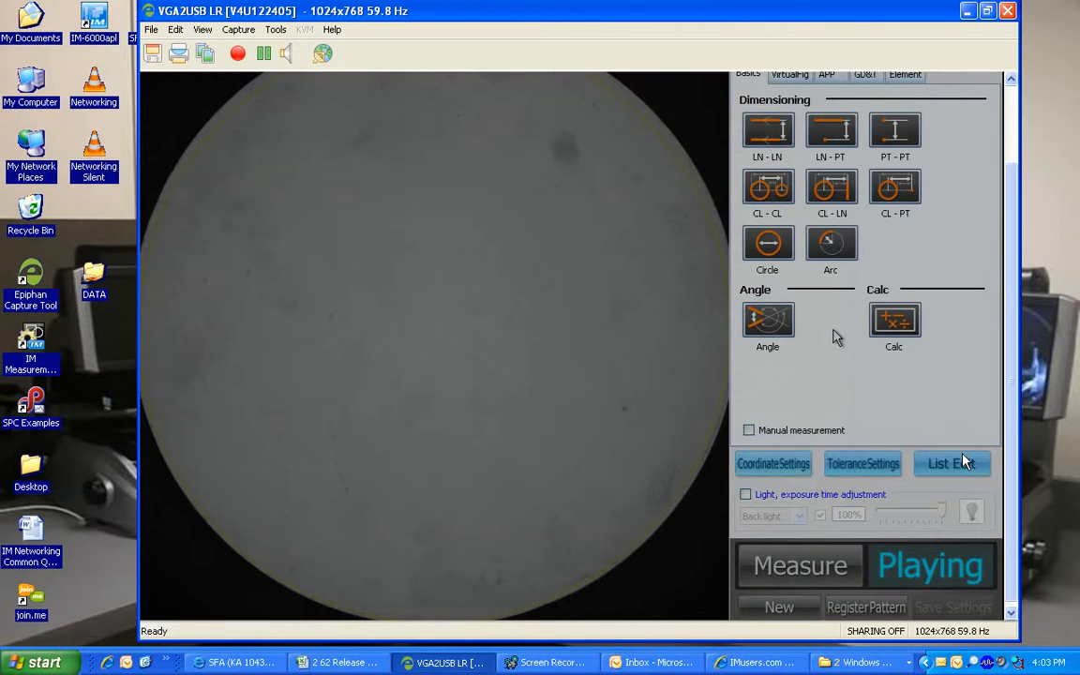
{"action": "left_click", "coordinate": [941, 75]}
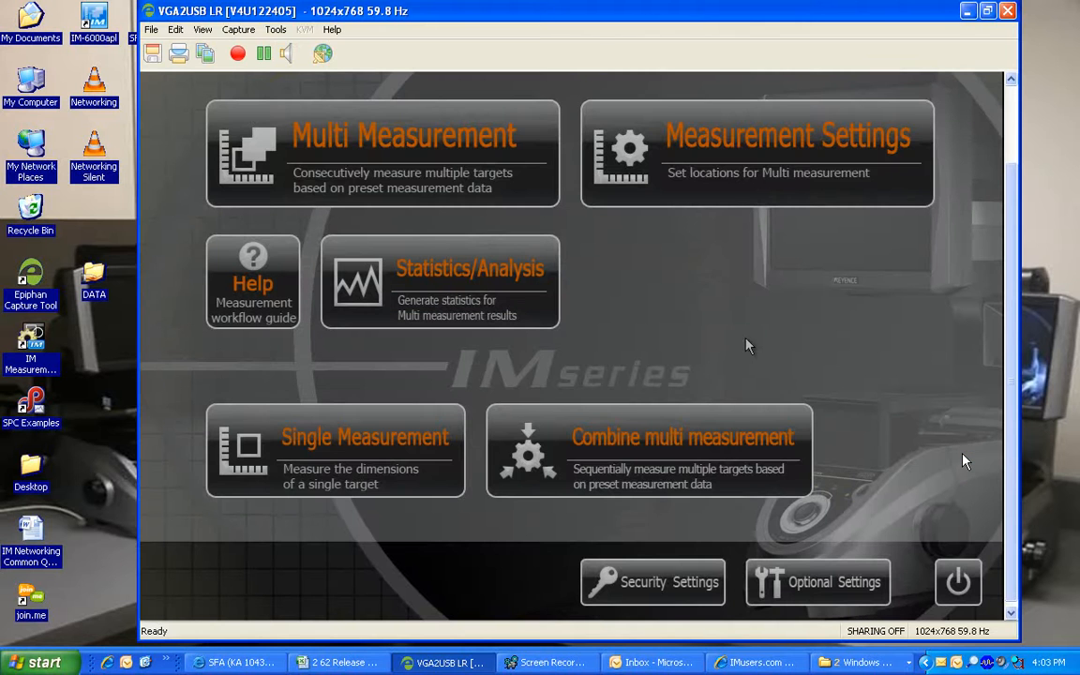